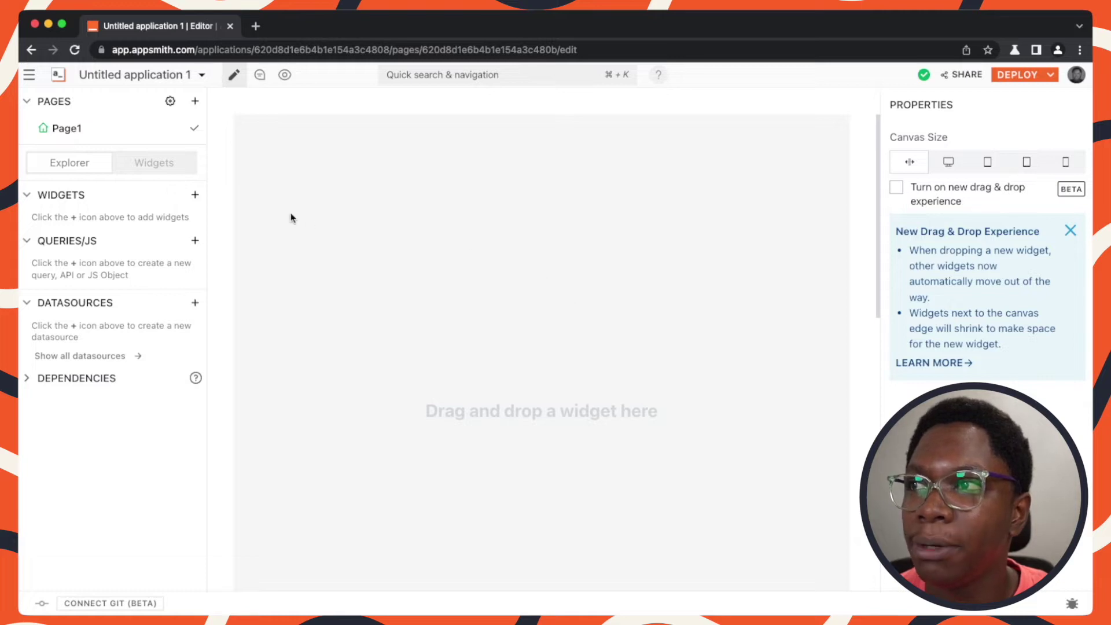
# - Show the Widgets list in the left sidebar beside the empty canvas
pyautogui.click(151, 164)
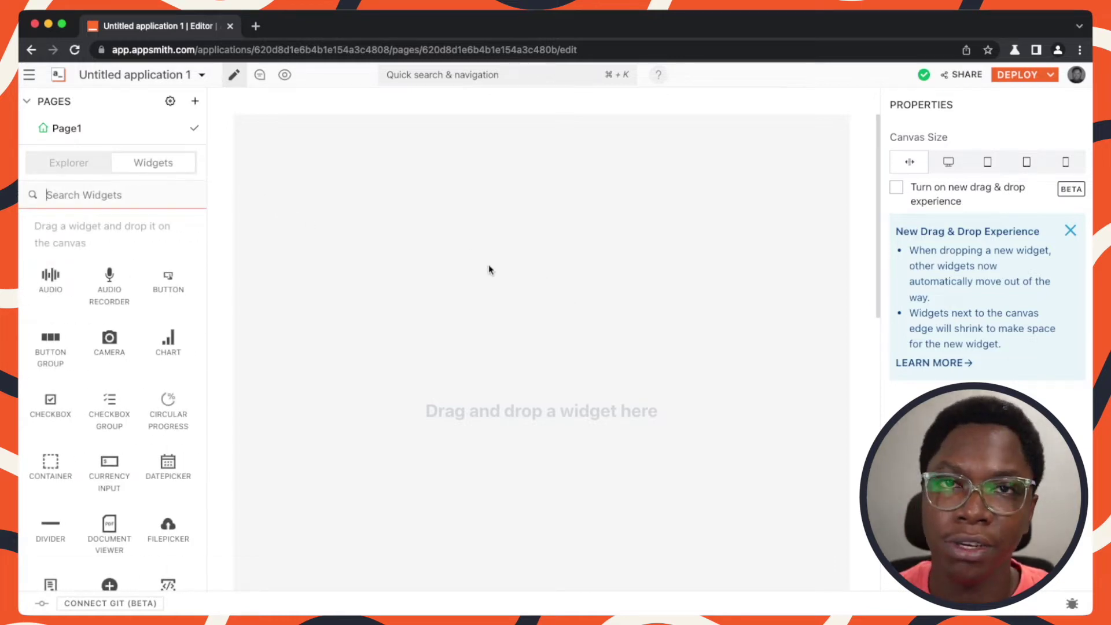
# - Add a Sales Report column chart and, beside it, a List with Blue, Green and Red items
pyautogui.moveTo(168, 350); pyautogui.dragTo(317, 249)
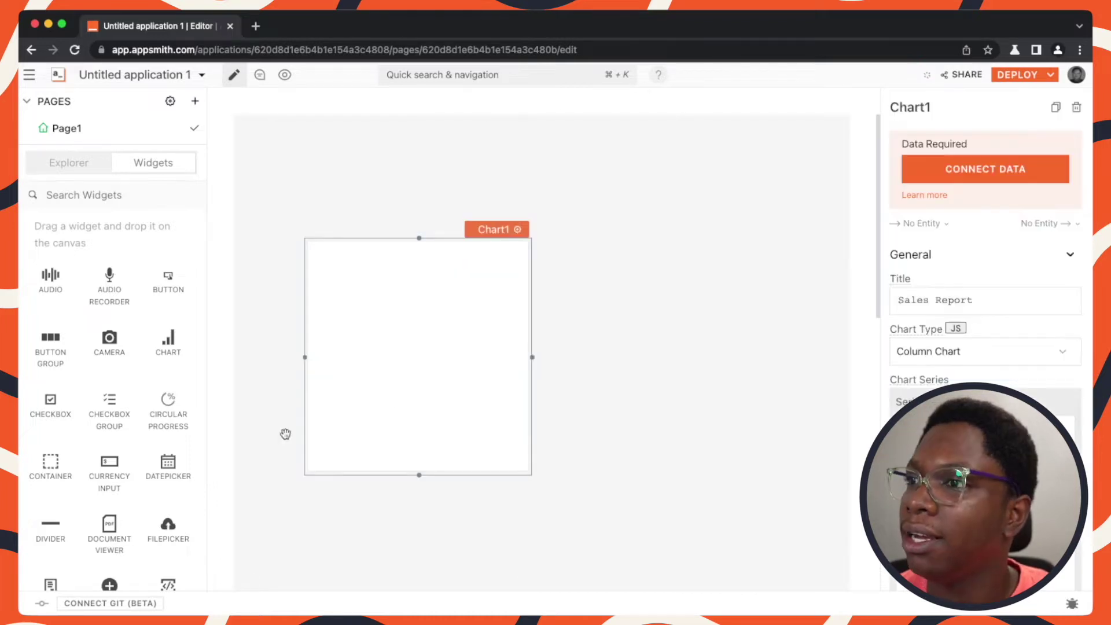
pyautogui.scroll(-6, 91, 454)
pyautogui.moveTo(182, 265); pyautogui.dragTo(551, 239)
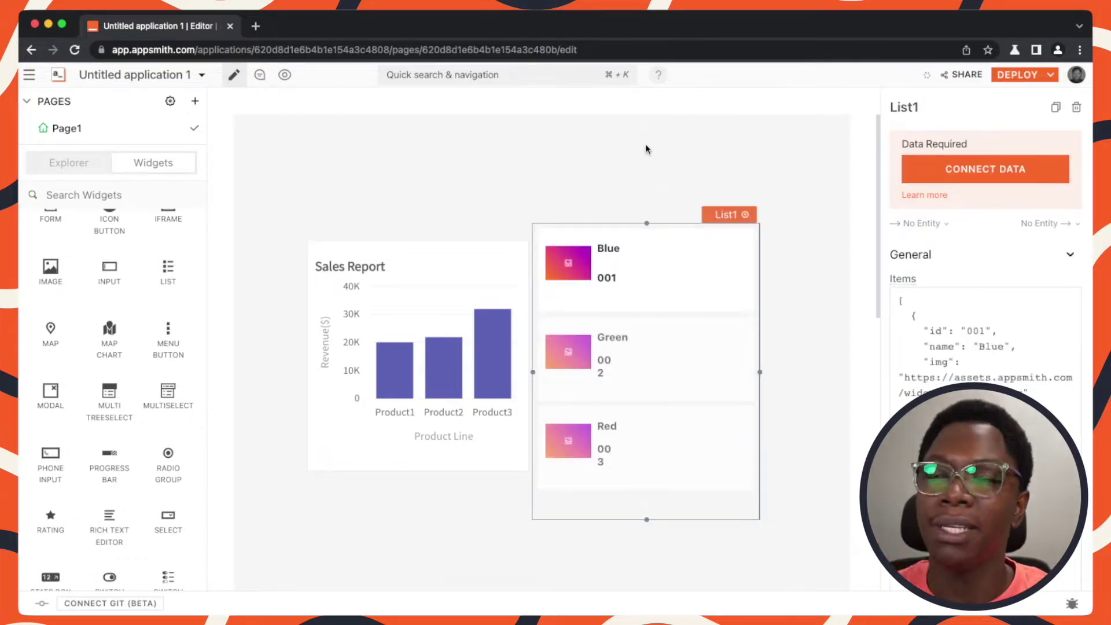
pyautogui.click(570, 265)
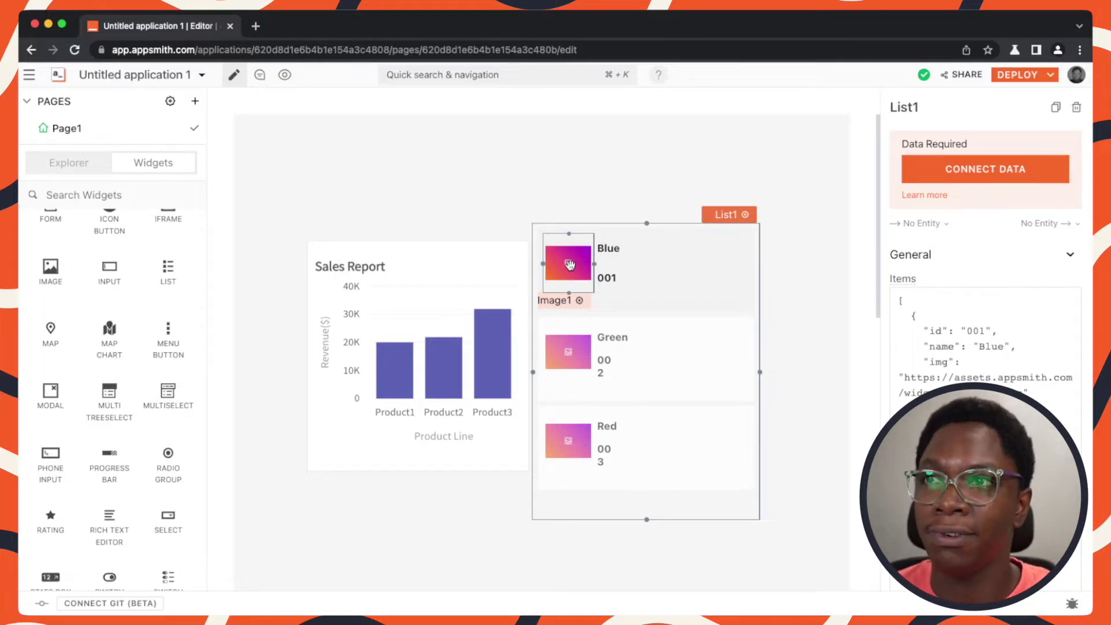
pyautogui.scroll(5, 197, 323)
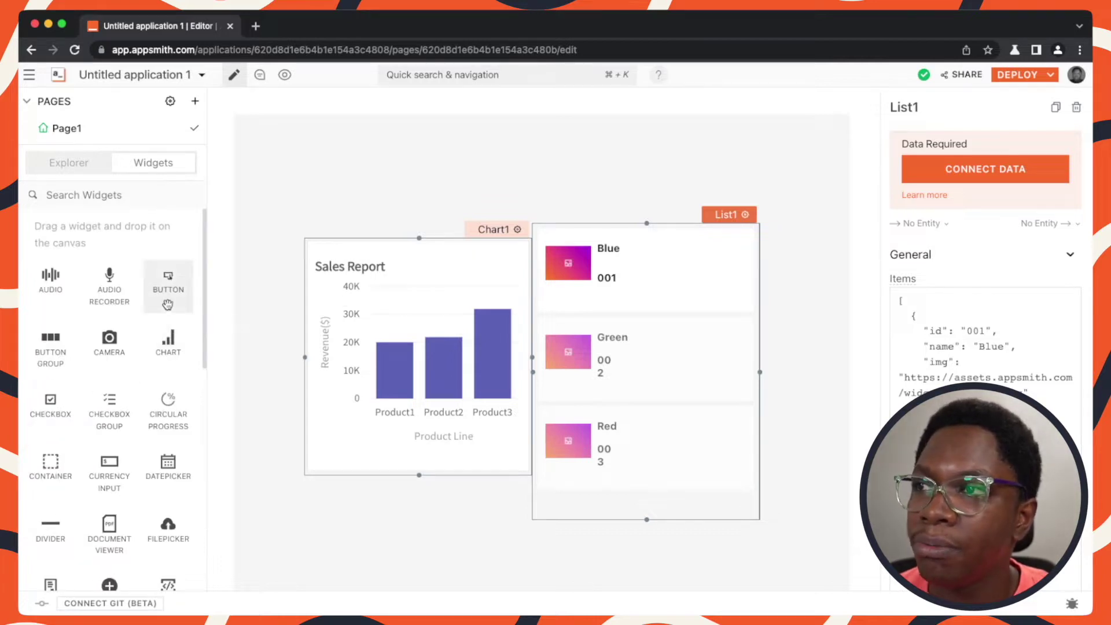
# - Add a green Submit button, shift the chart left and the list right, and place the button beside the chart
pyautogui.moveTo(173, 290); pyautogui.dragTo(464, 345)
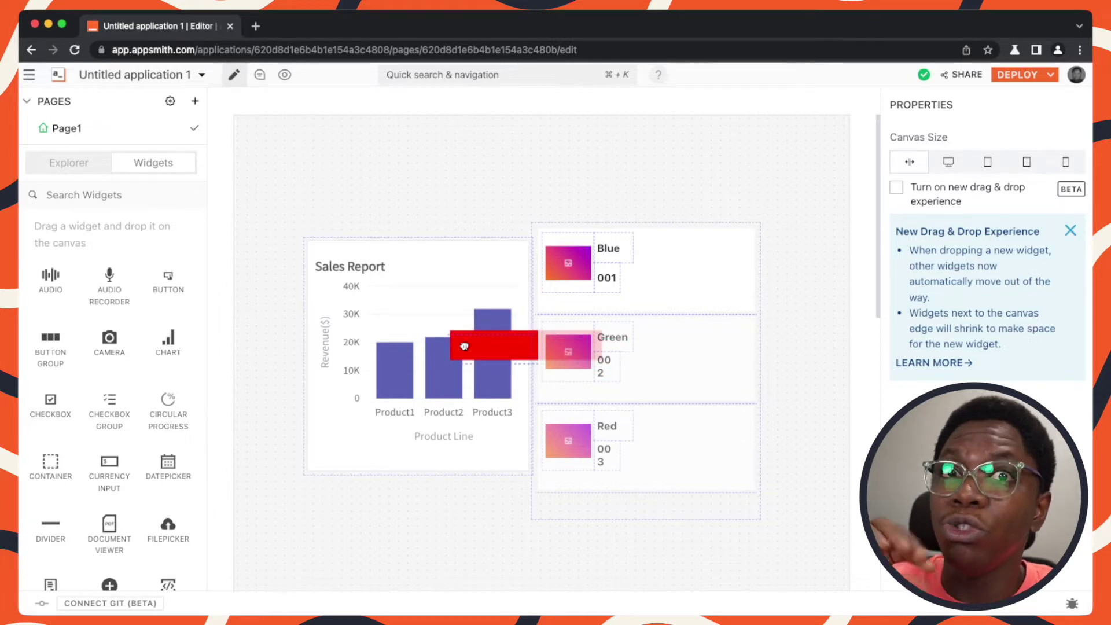
pyautogui.moveTo(464, 345); pyautogui.dragTo(427, 182)
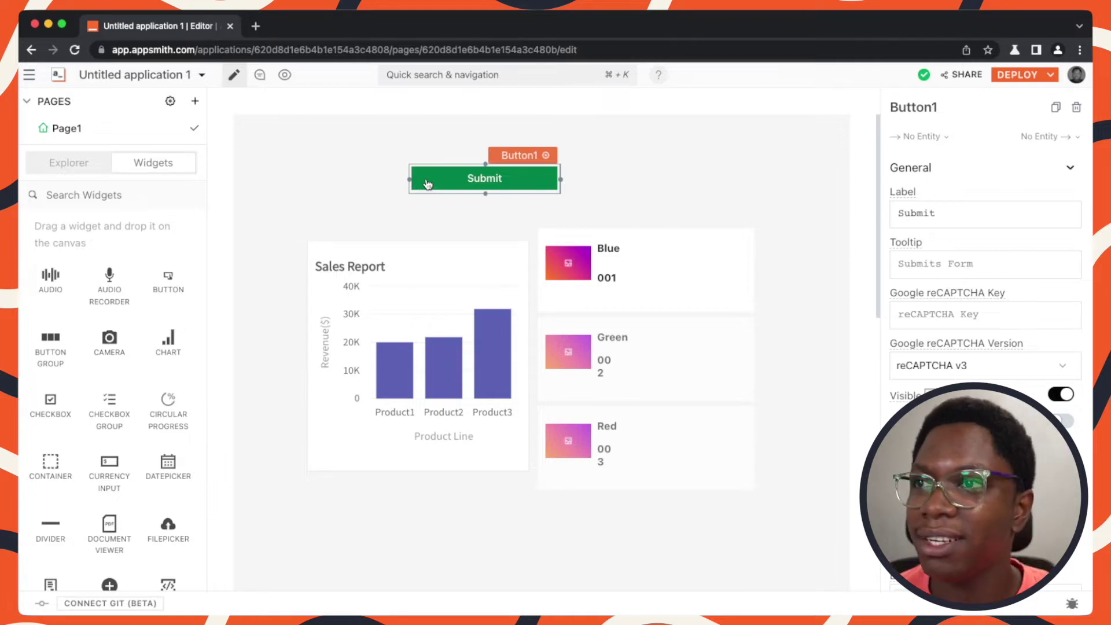
pyautogui.moveTo(443, 261); pyautogui.dragTo(400, 260)
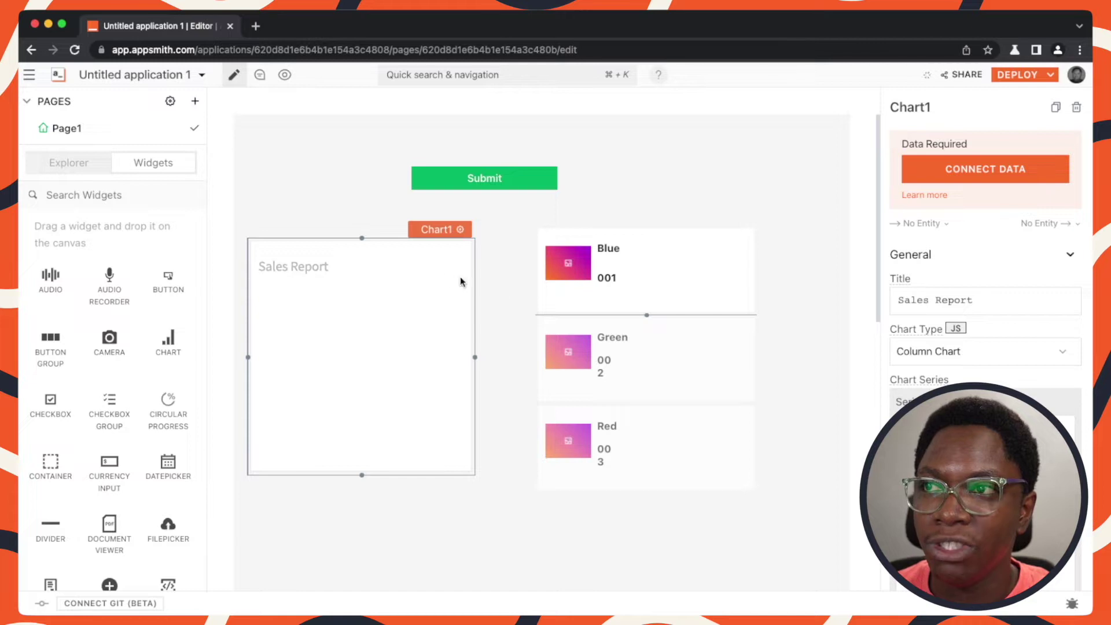
pyautogui.click(735, 238)
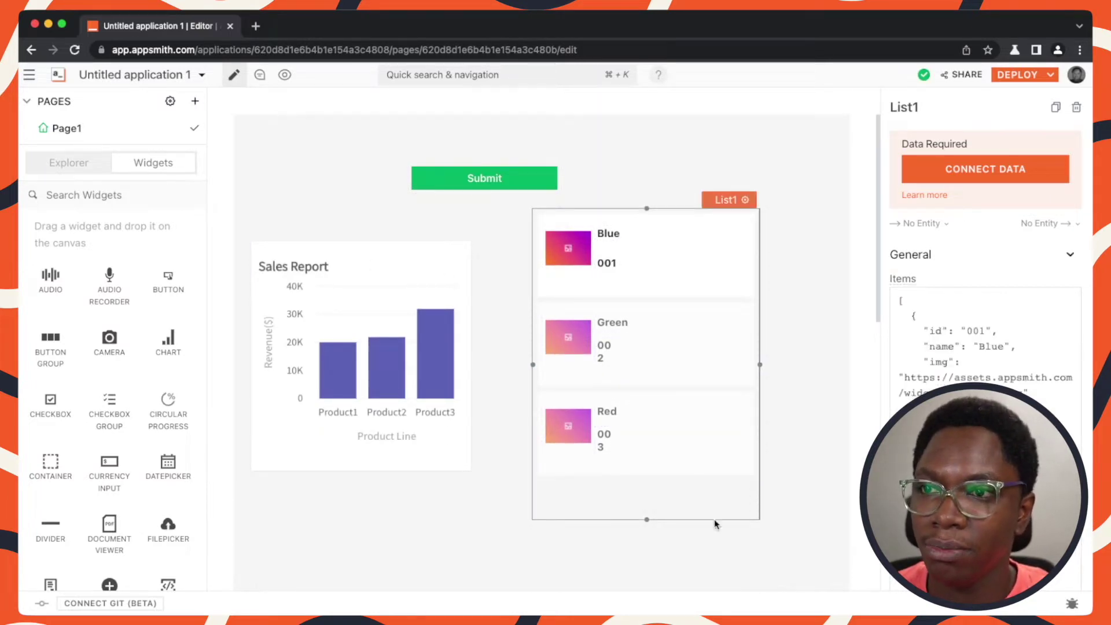
pyautogui.moveTo(704, 508); pyautogui.dragTo(788, 511)
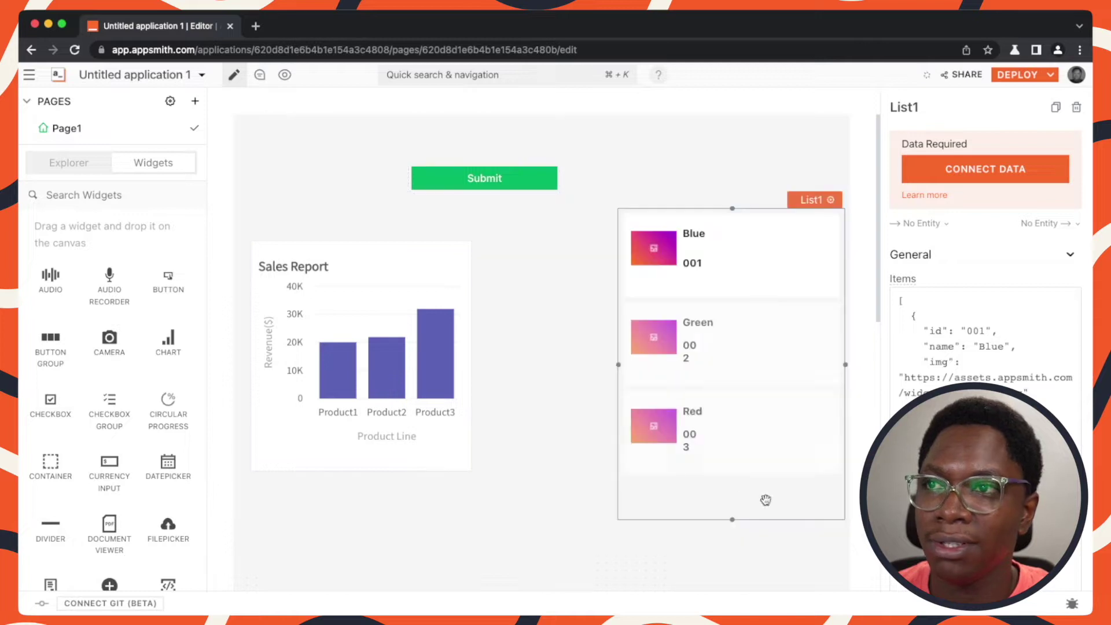
pyautogui.moveTo(429, 177); pyautogui.dragTo(475, 179)
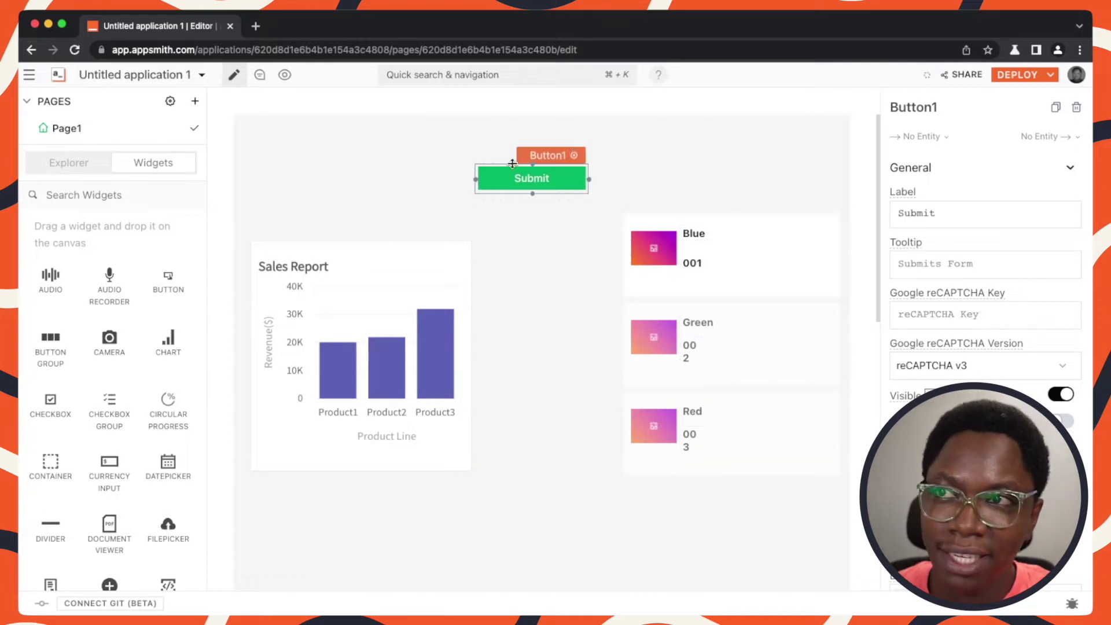
pyautogui.moveTo(567, 174); pyautogui.dragTo(588, 292)
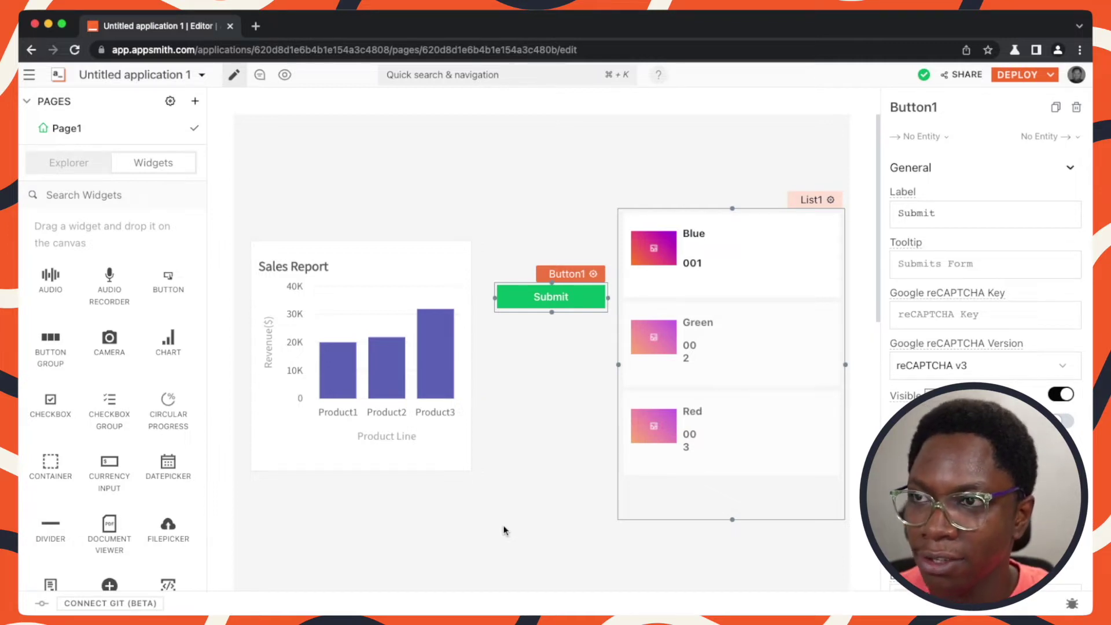
# - Undo three times to revert the moves and remove the Submit button, then deselect the chart
pyautogui.press('super+z')
pyautogui.press('super+z')
pyautogui.press('super+z')
pyautogui.press('super+z')
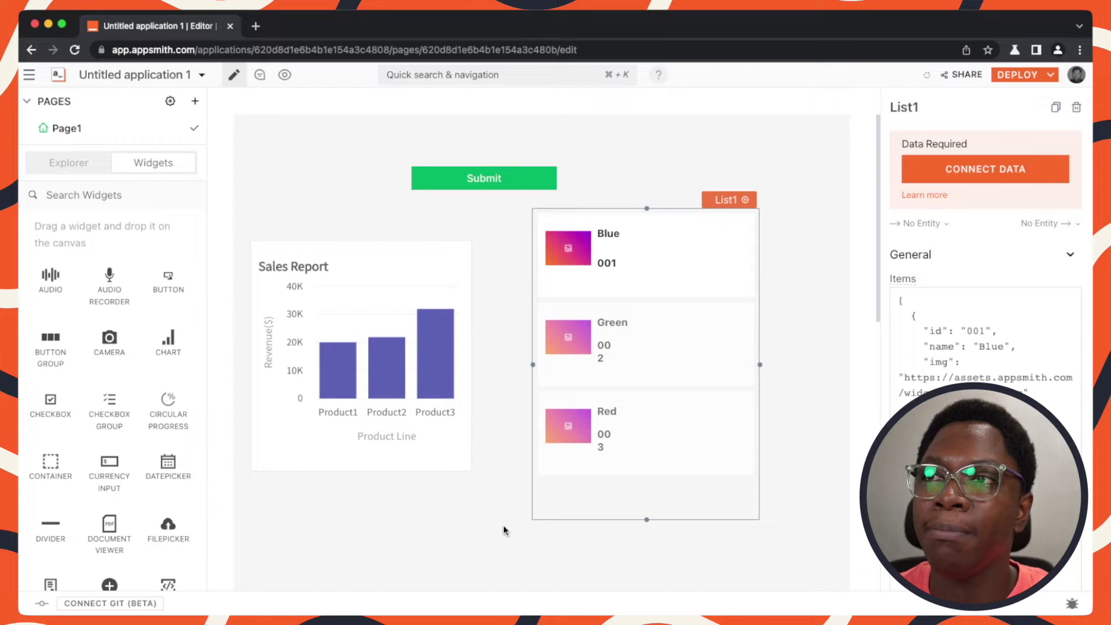
pyautogui.press('super+z')
pyautogui.press('super+z')
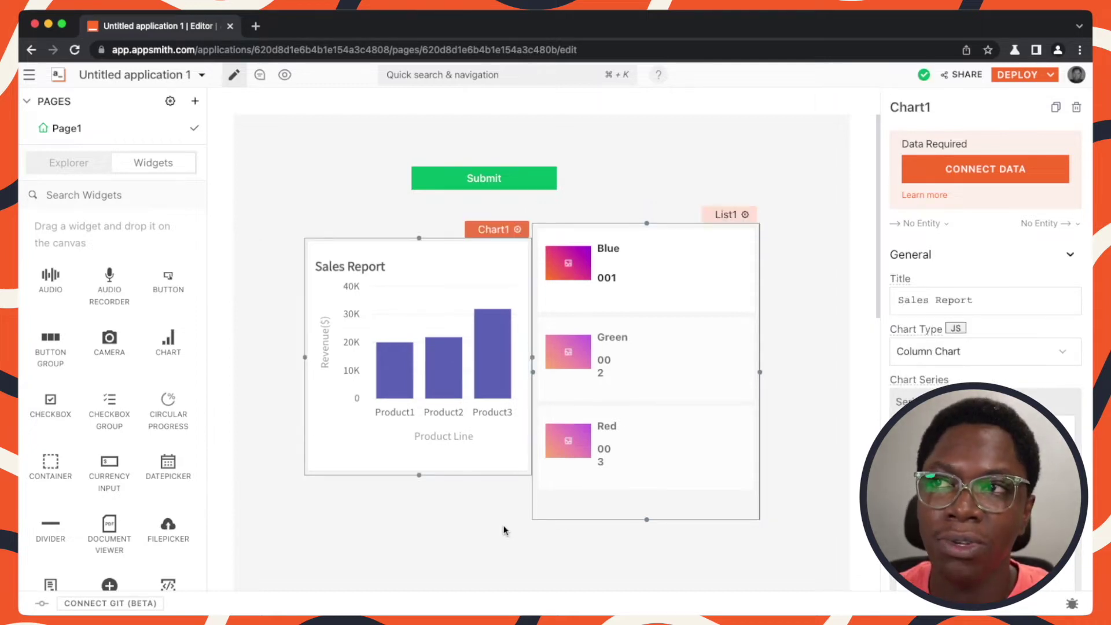
pyautogui.press('super+z')
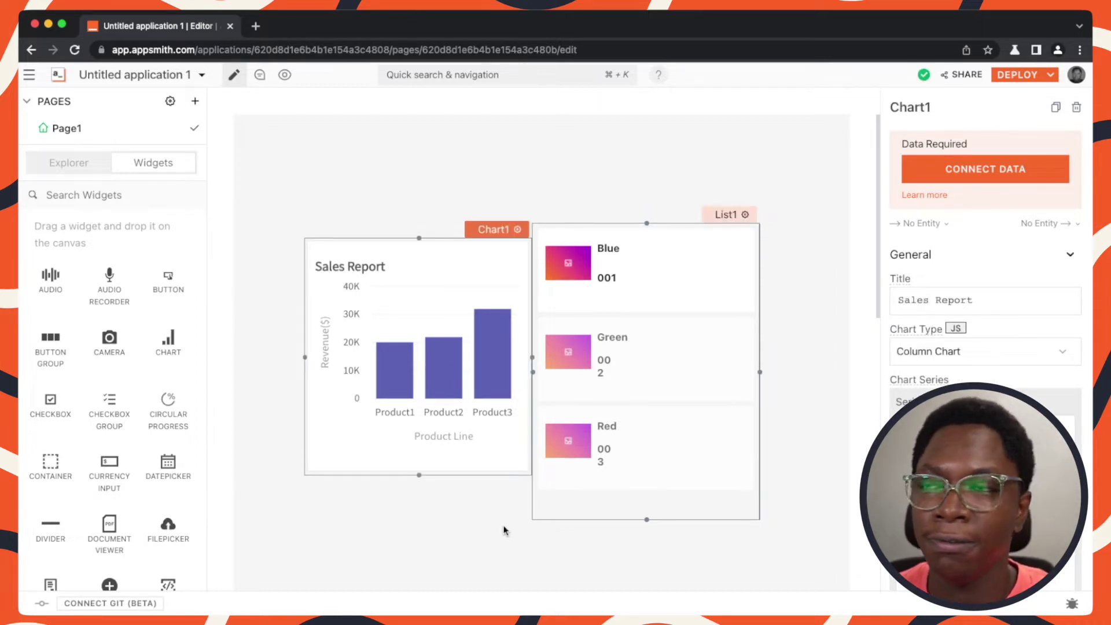
pyautogui.click(566, 164)
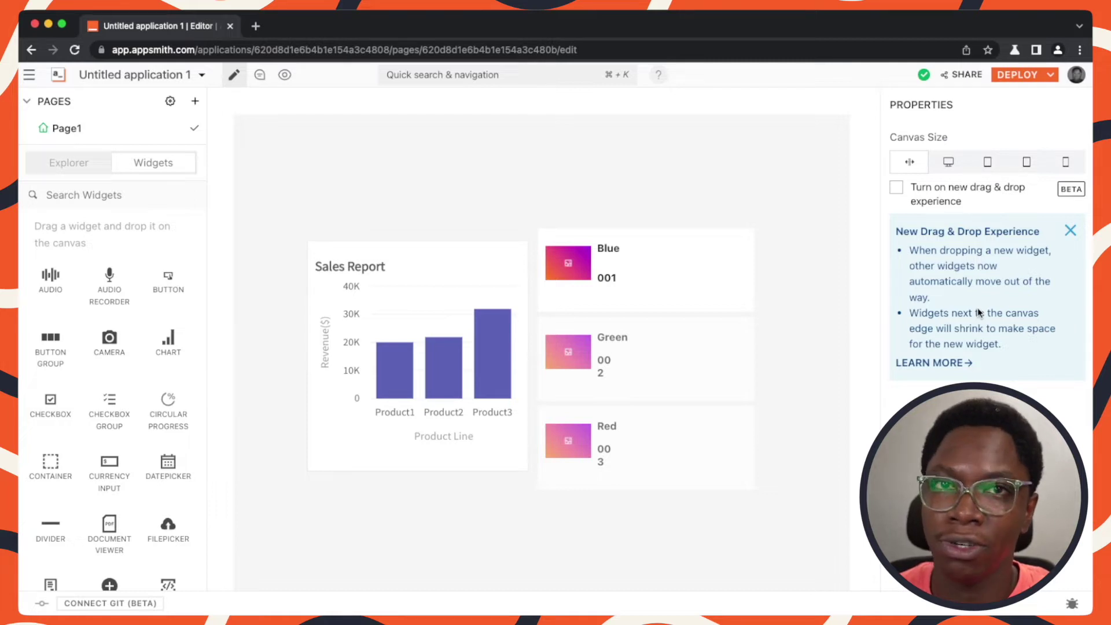
# - Enable 'Turn on new drag & drop experience' and drop a Submit button between the chart and list
pyautogui.click(896, 189)
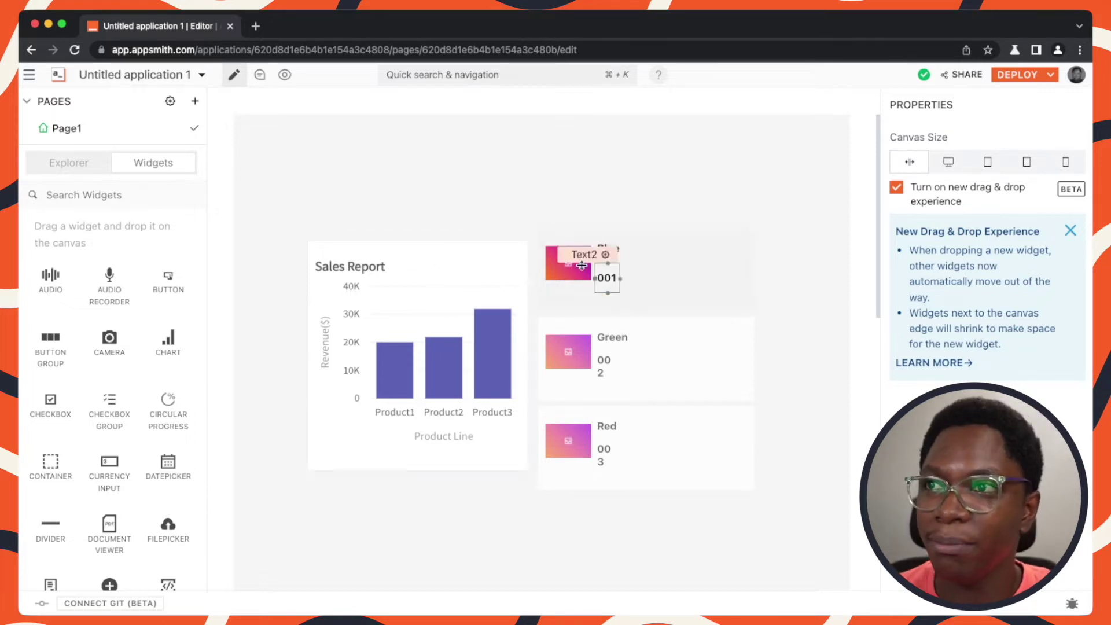
pyautogui.moveTo(168, 281); pyautogui.dragTo(477, 379)
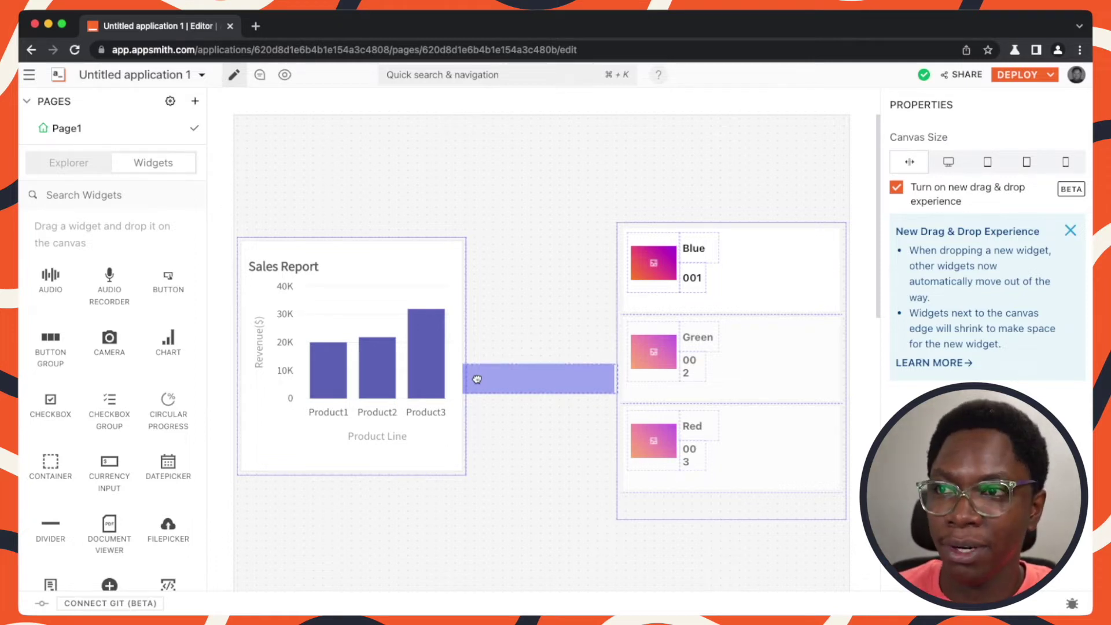
pyautogui.moveTo(477, 379); pyautogui.dragTo(463, 371)
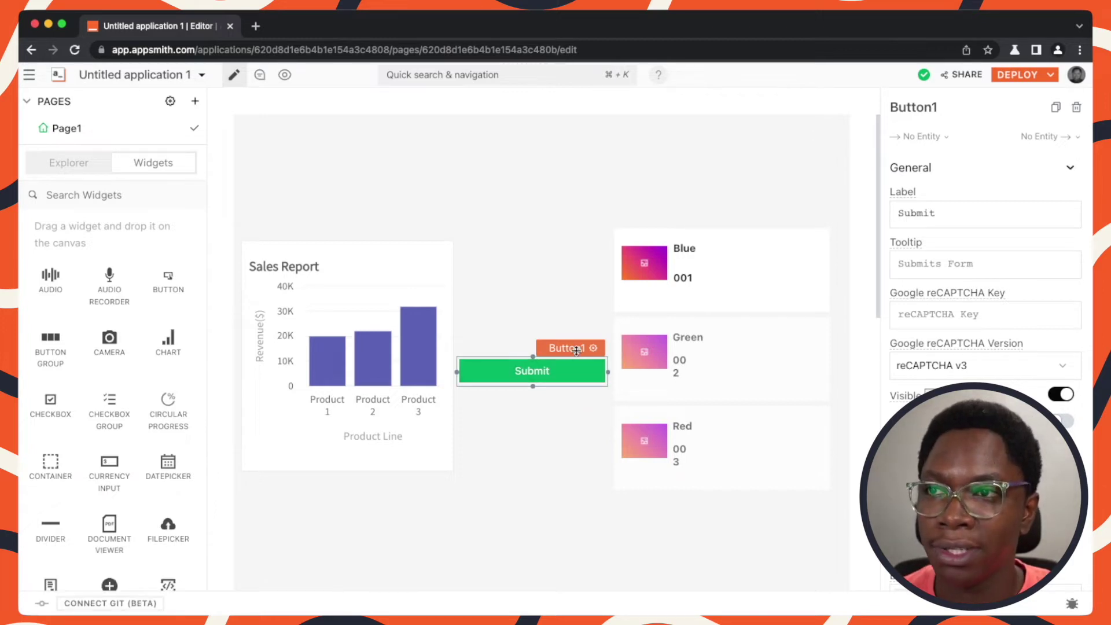
# - Move the Submit button below the chart, then against the chart's top edge, narrowing the chart
pyautogui.moveTo(583, 382); pyautogui.dragTo(402, 447)
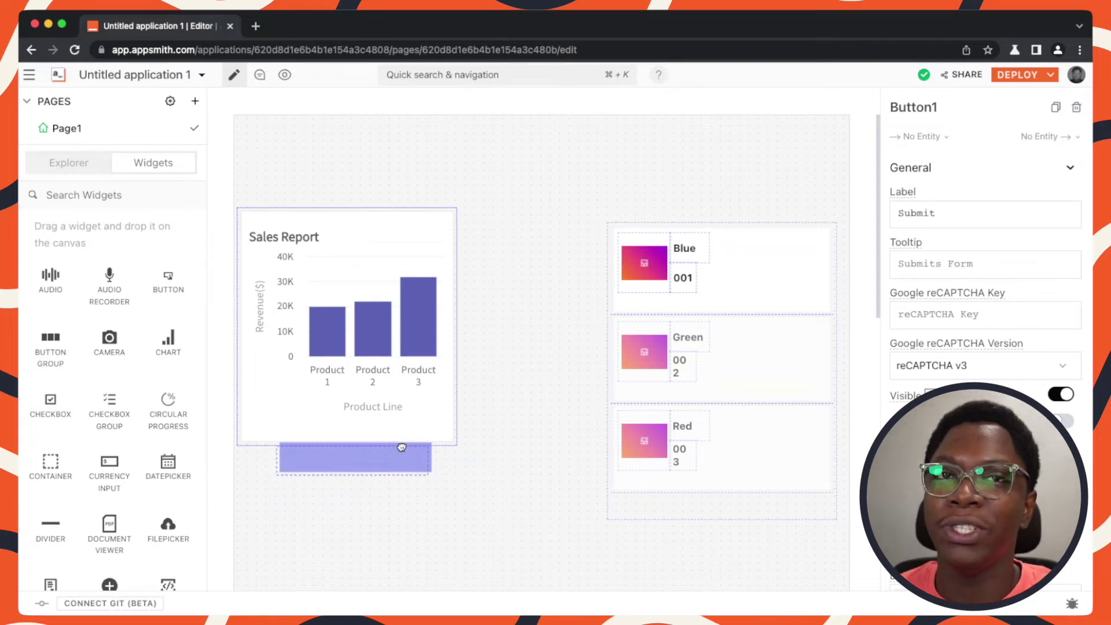
pyautogui.moveTo(401, 447); pyautogui.dragTo(397, 375)
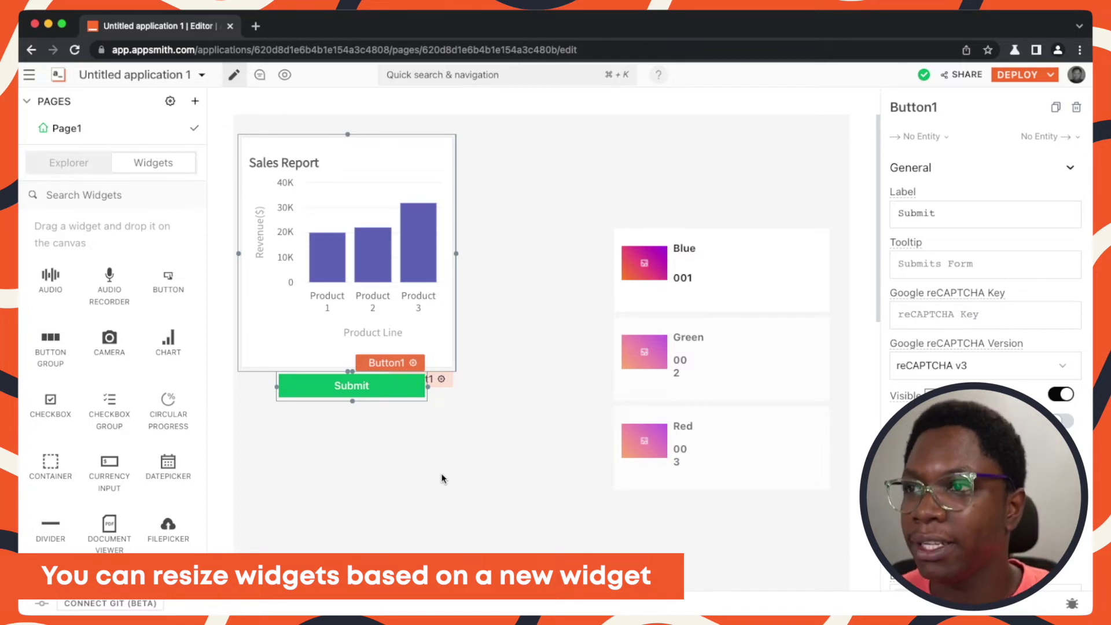
pyautogui.moveTo(386, 364); pyautogui.dragTo(675, 168)
pyautogui.moveTo(668, 168); pyautogui.dragTo(449, 189)
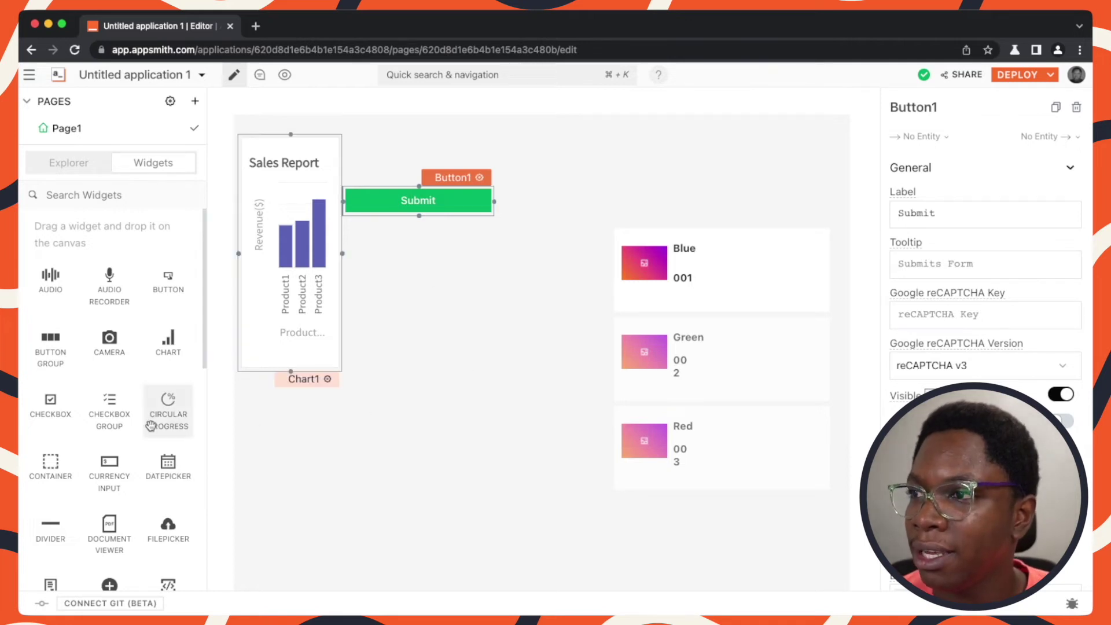
# - Add a large empty Container beside the chart and list, then pick up the Submit button
pyautogui.scroll(-1, 137, 409)
pyautogui.scroll(-3, 136, 409)
pyautogui.scroll(-3, 136, 409)
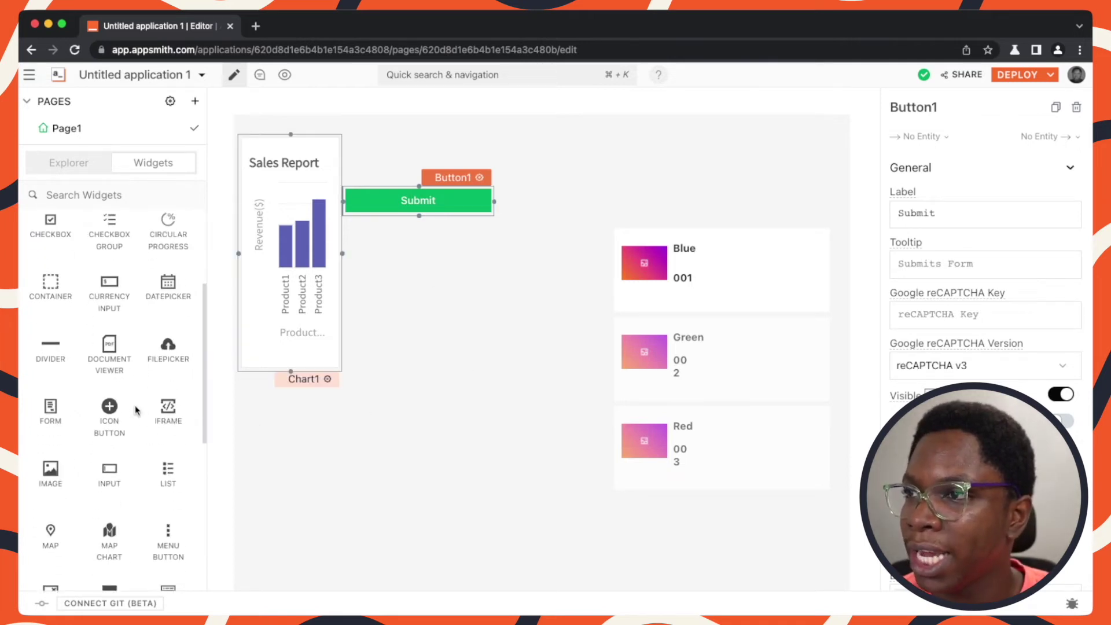
pyautogui.scroll(-4, 136, 410)
pyautogui.scroll(8, 137, 409)
pyautogui.moveTo(72, 408); pyautogui.dragTo(368, 398)
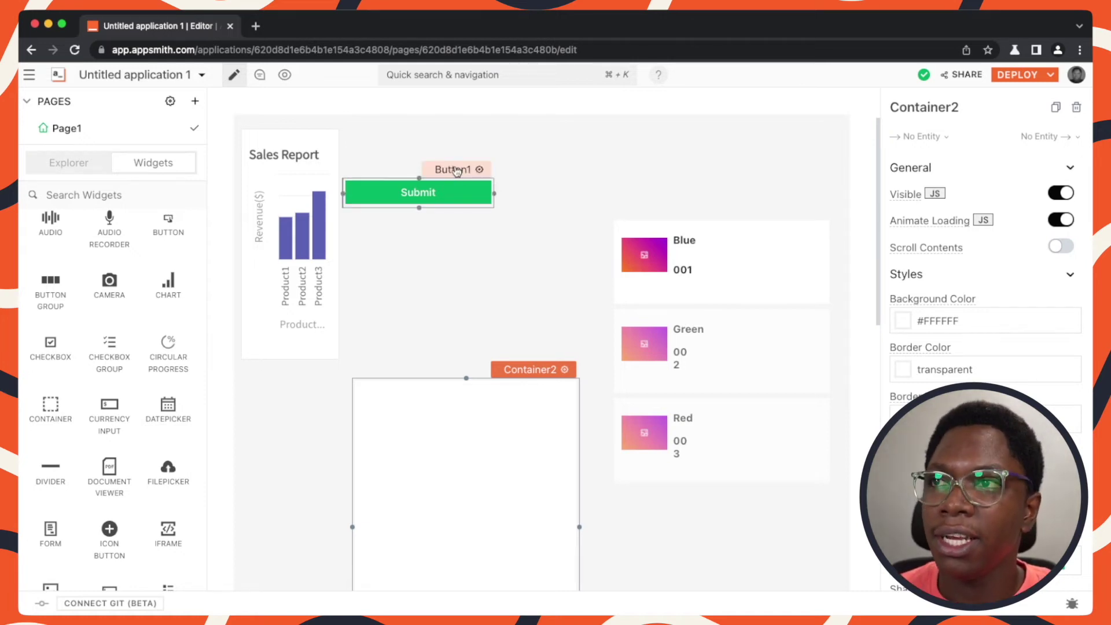
pyautogui.moveTo(470, 175); pyautogui.dragTo(748, 501)
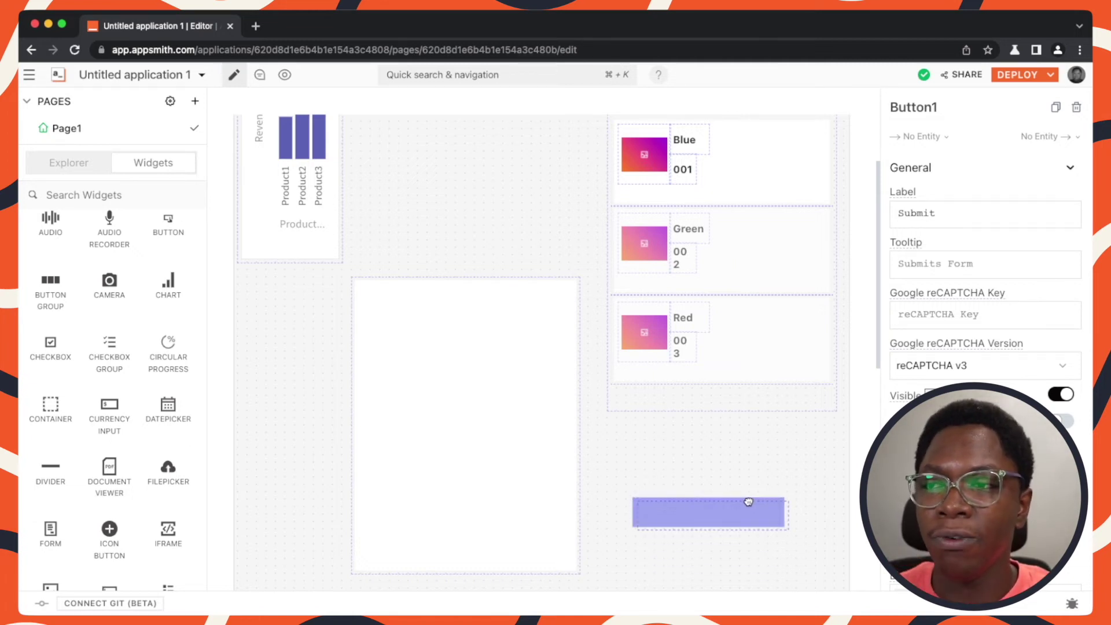
# - Move the Submit button below the list, then drop it inside the container, where it narrows
pyautogui.moveTo(748, 502); pyautogui.dragTo(741, 482)
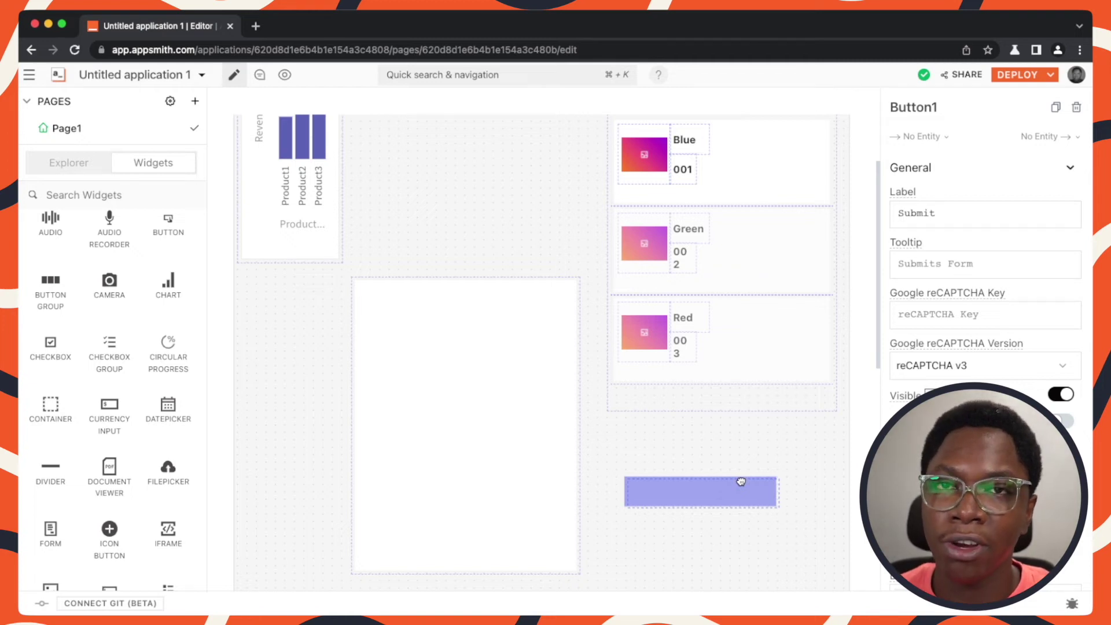
pyautogui.moveTo(741, 481); pyautogui.dragTo(718, 482)
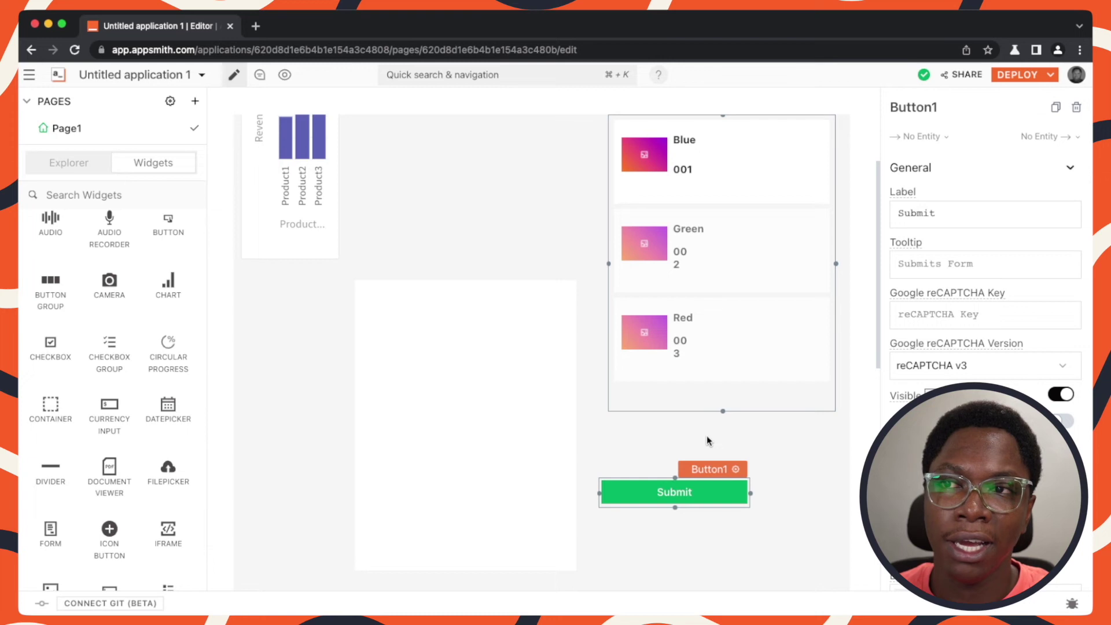
pyautogui.click(706, 437)
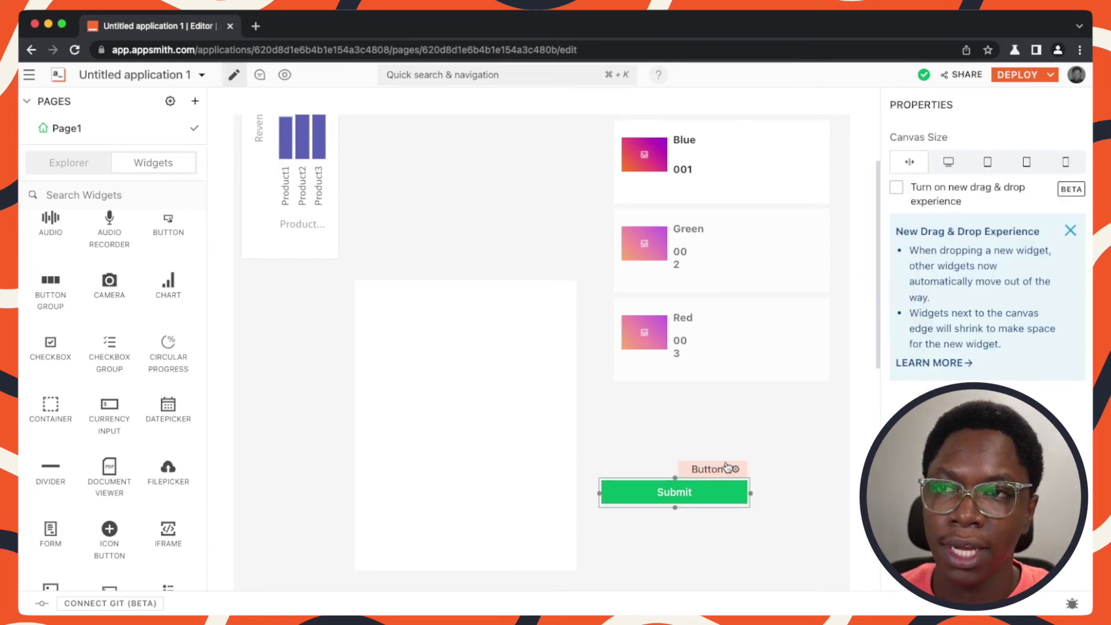
pyautogui.moveTo(636, 459); pyautogui.dragTo(483, 413)
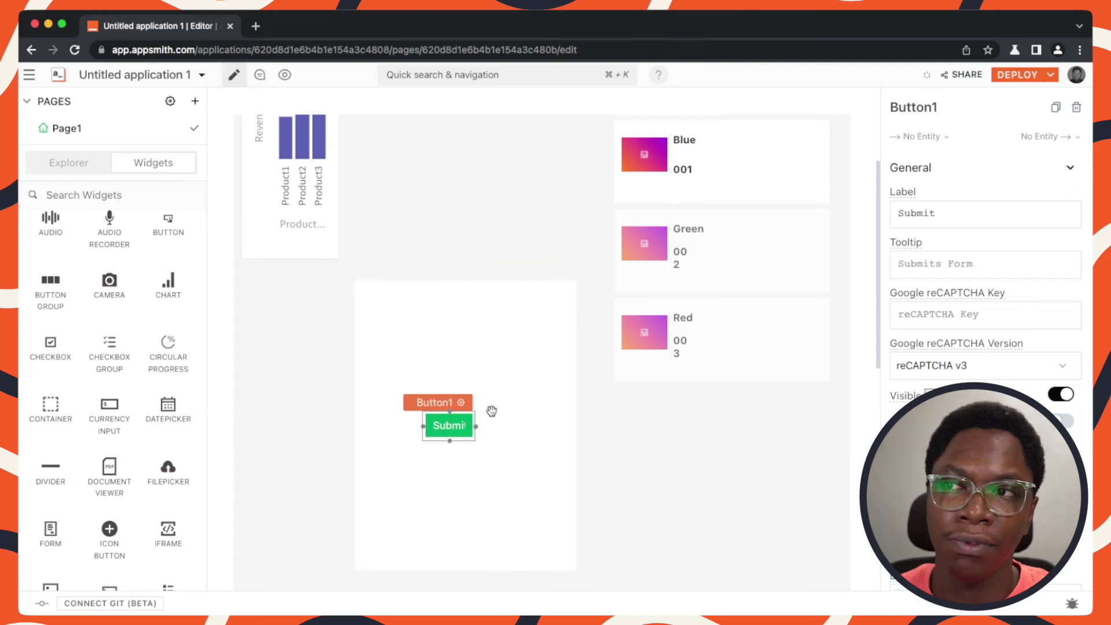